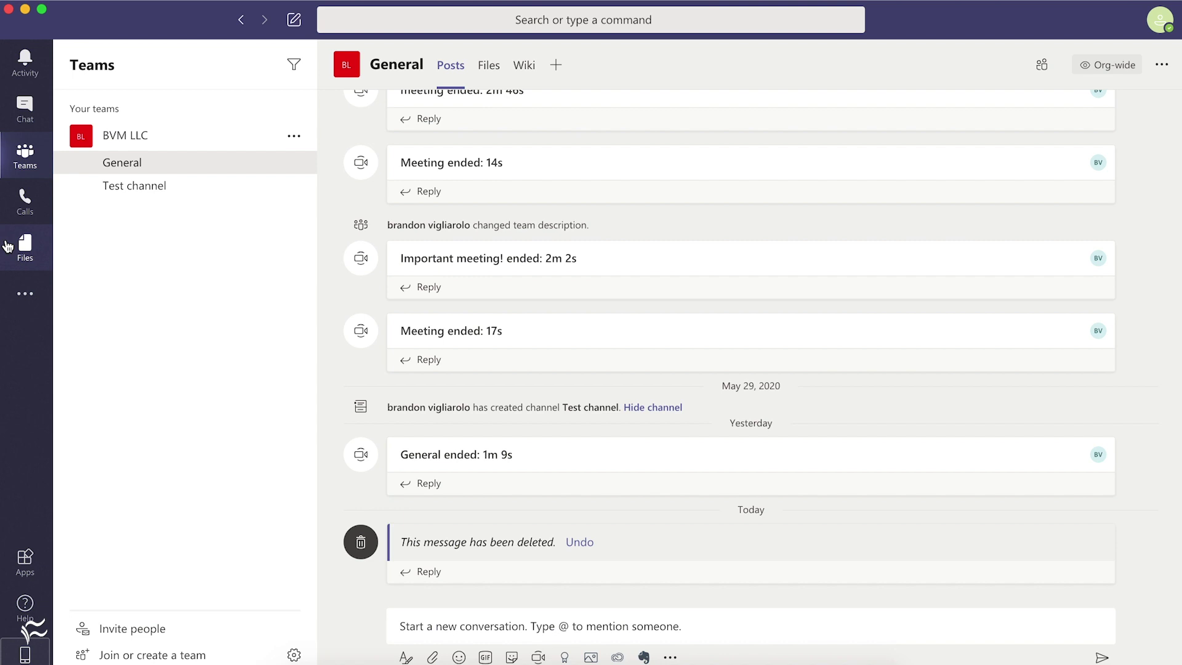
Step: Show the team's shared files, listing test doc.pages and me.jpg
left_click(7, 246)
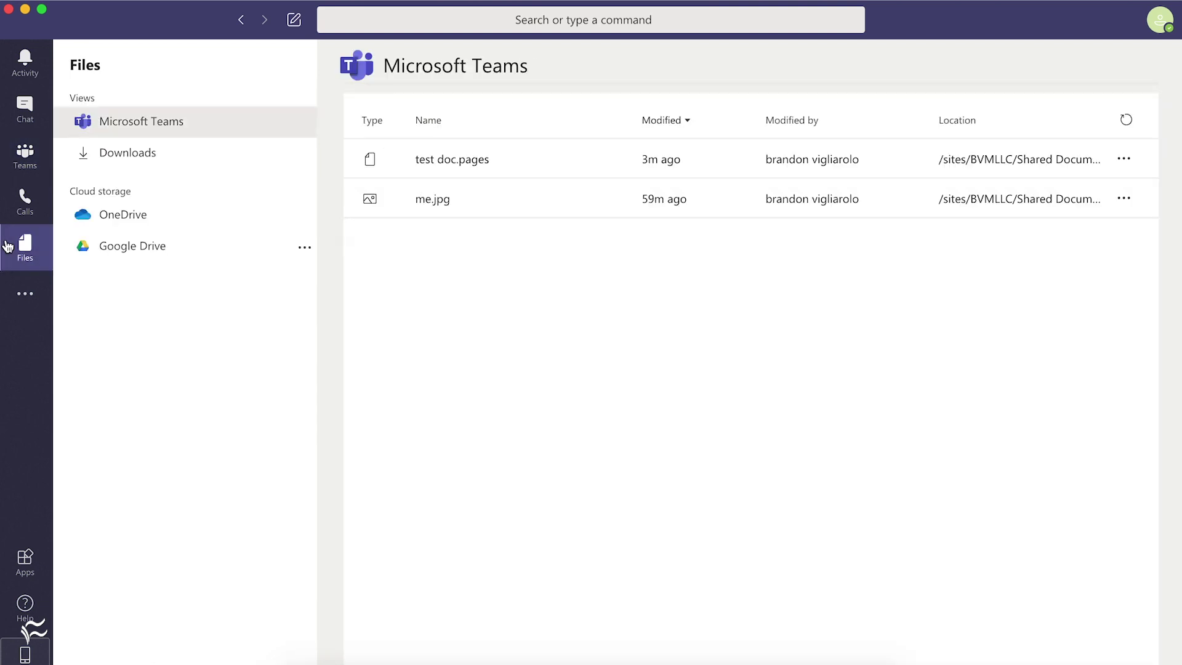
Step: Look through the Google Drive home folder, then go back to the General channel's attachment options
left_click(172, 254)
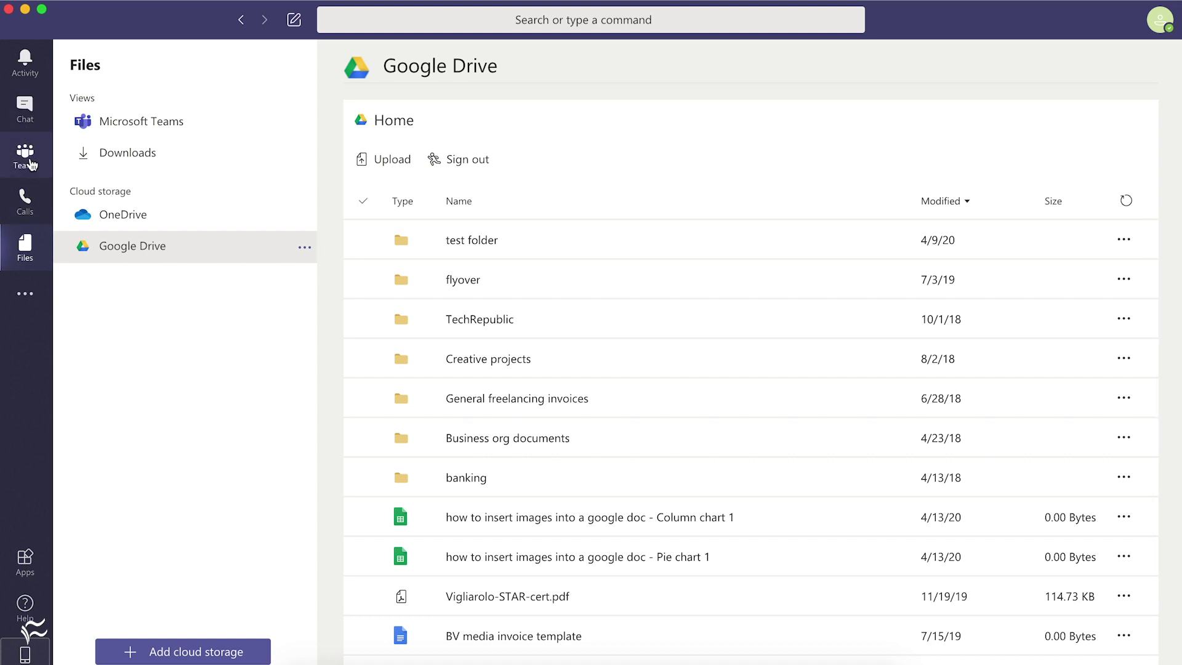
left_click(31, 164)
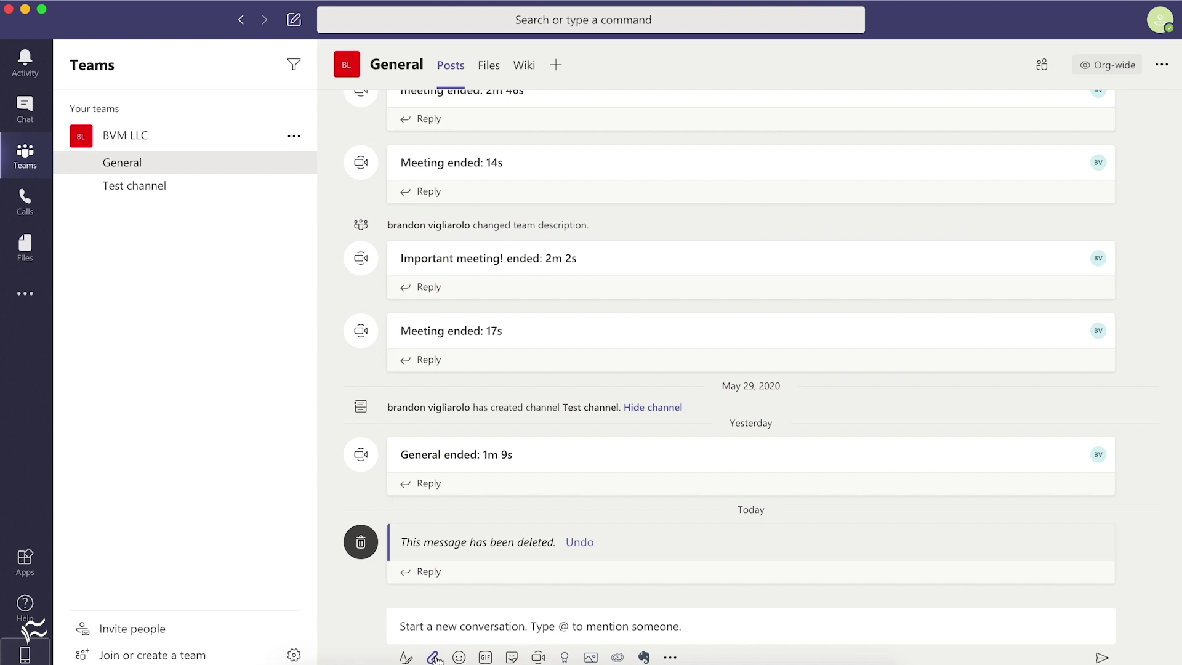
left_click(433, 657)
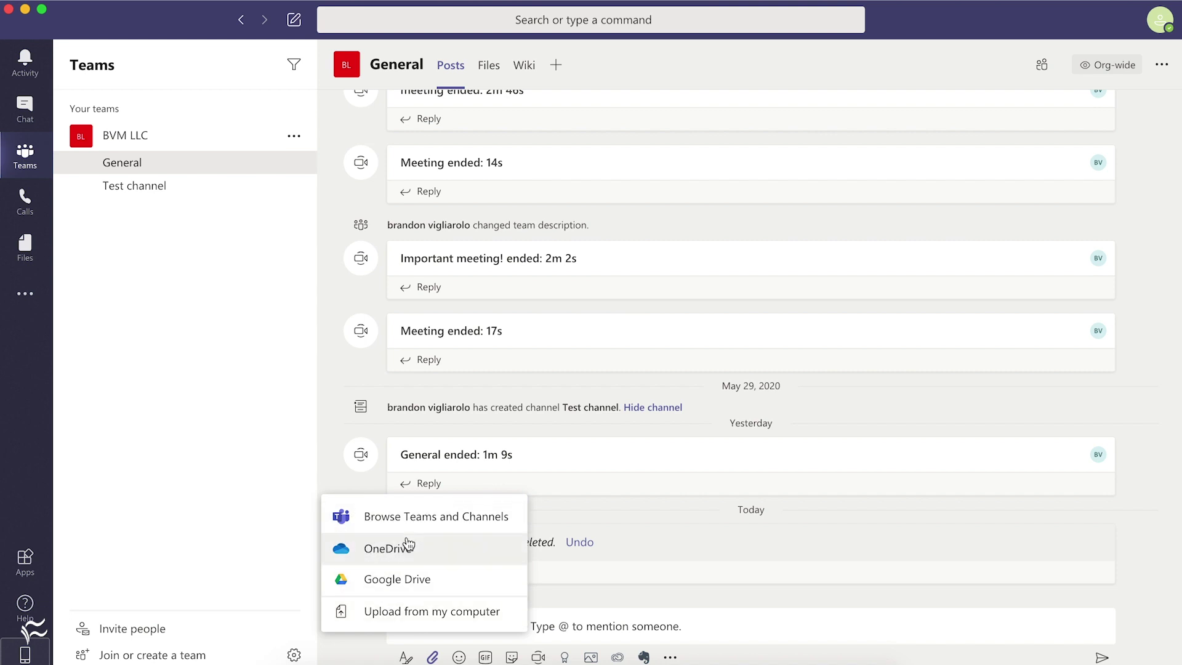
Step: Choose Google Drive as the source for the post's attachment
left_click(419, 590)
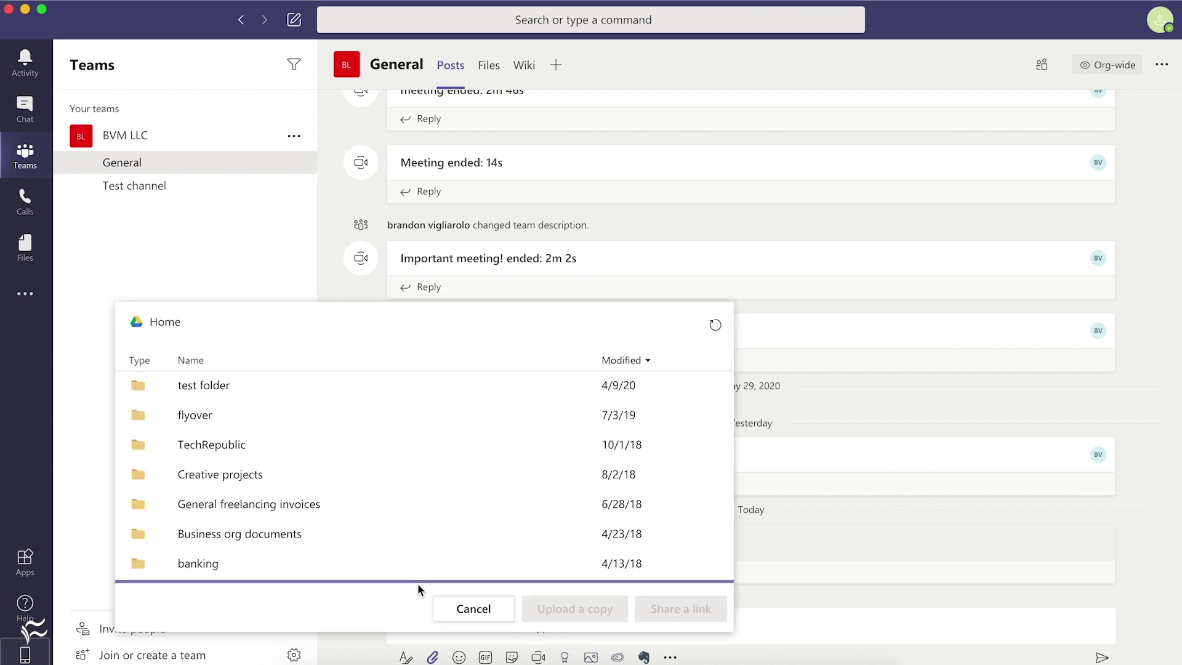
Step: In the Drive picker, go into test folder and select 'a test google doc for sharing'
scroll(442, 554, "down", 5)
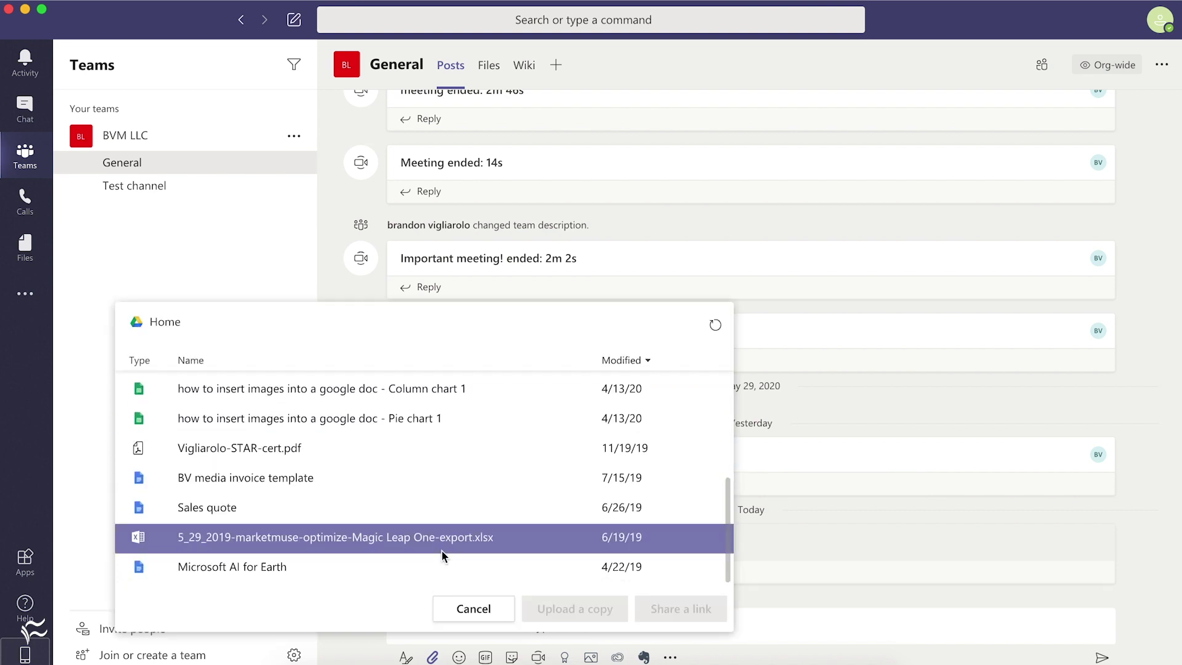
scroll(441, 549, "up", 5)
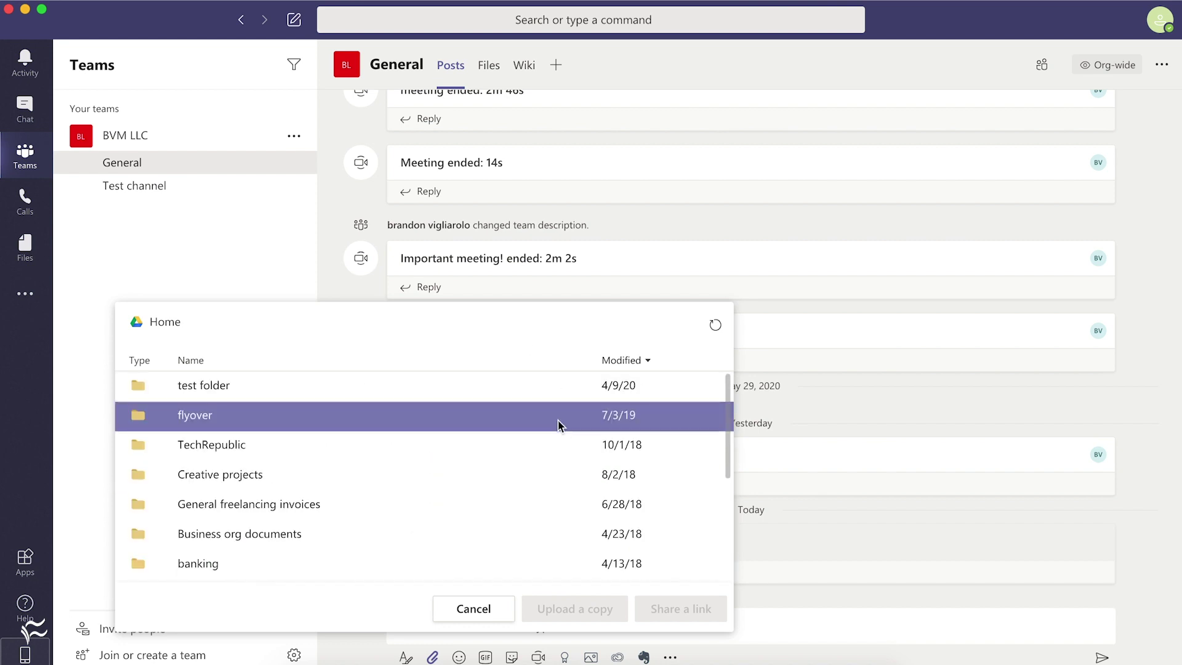
left_click(211, 386)
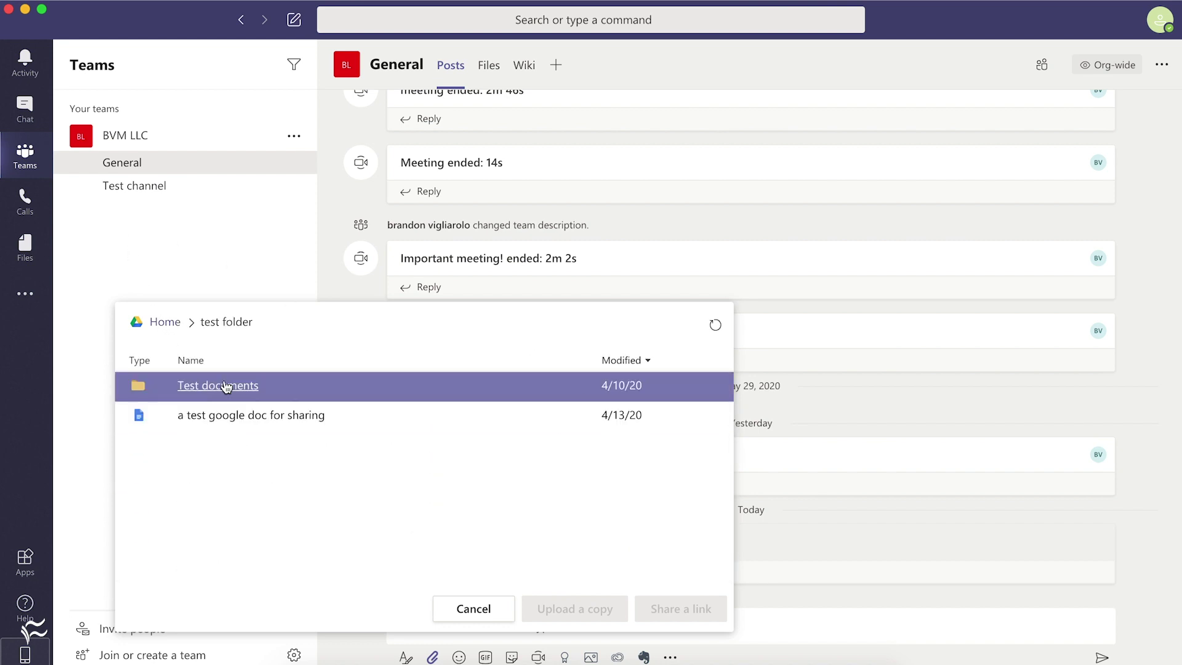
left_click(305, 421)
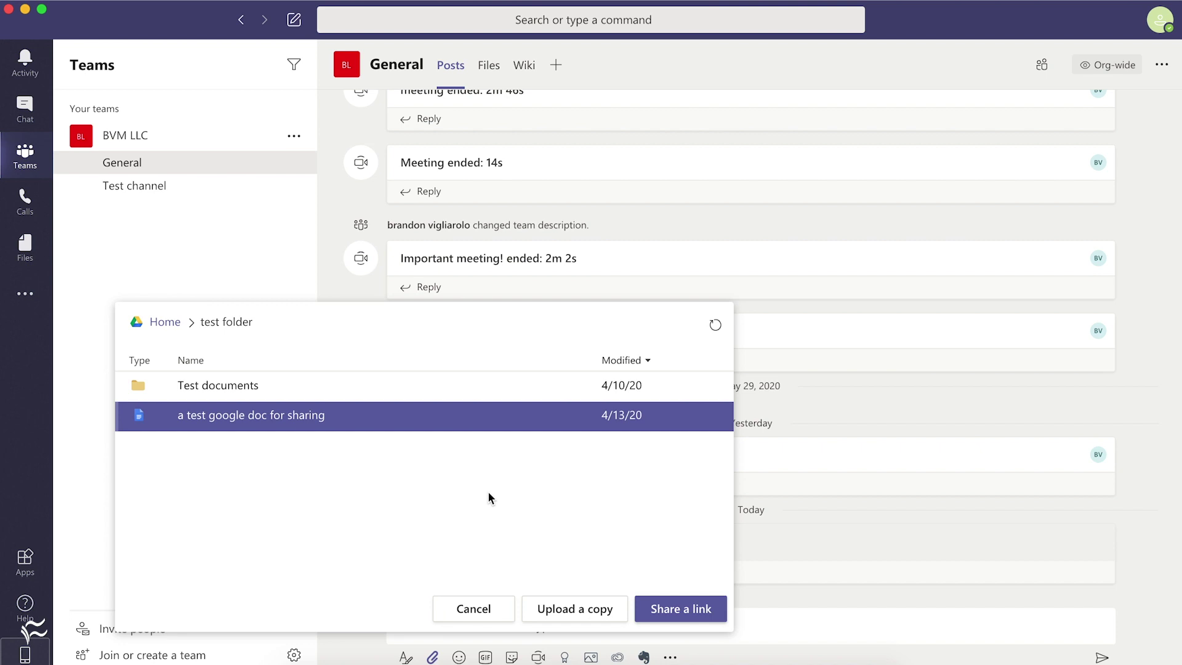
Step: Share the doc as a link and post it with the message 'here that document'
left_click(652, 612)
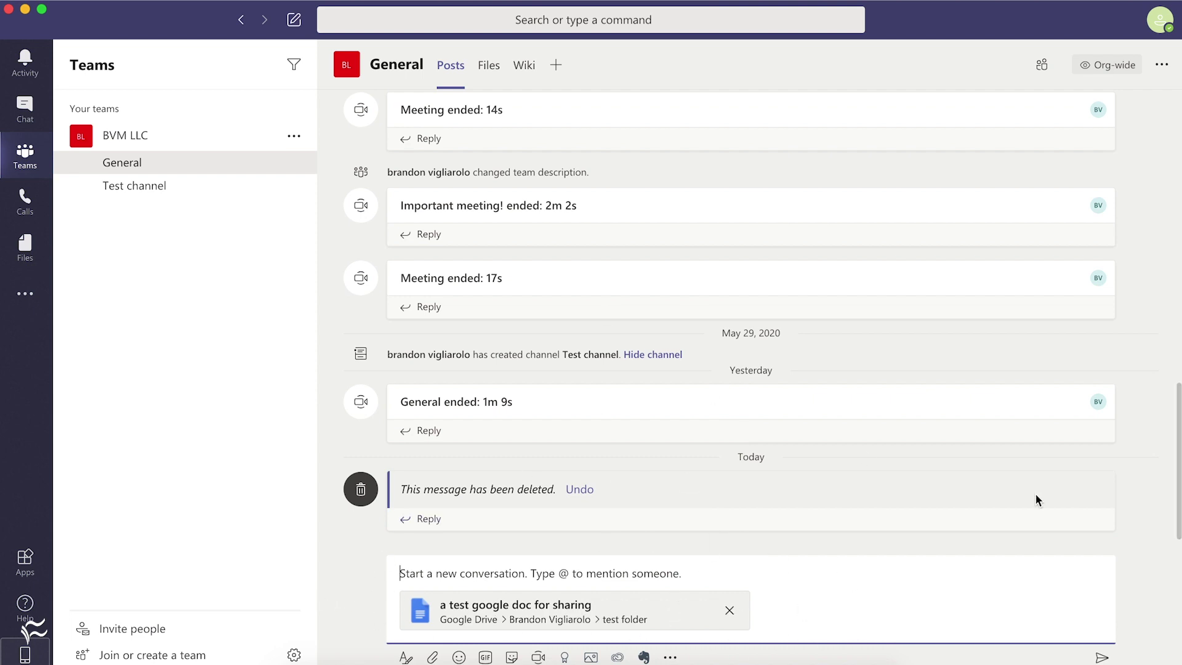
type("here that'")
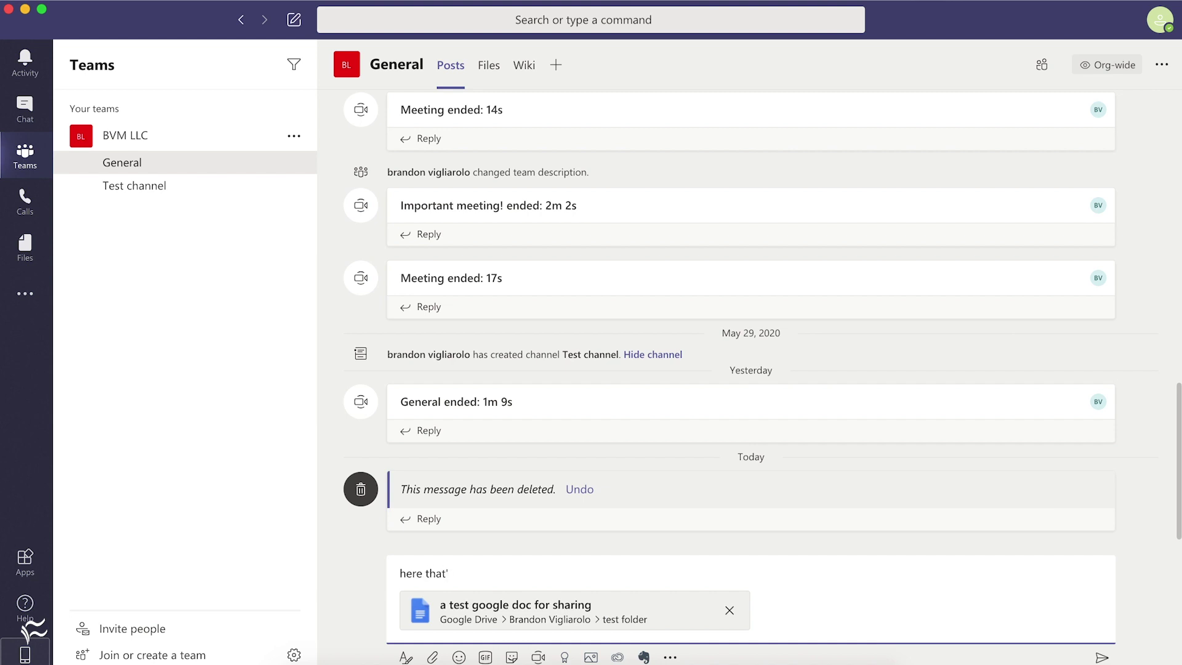
type("s documdent")
key("BackSpace")
key("BackSpace")
key("BackSpace")
key("BackSpace")
type("ent")
key("Return")
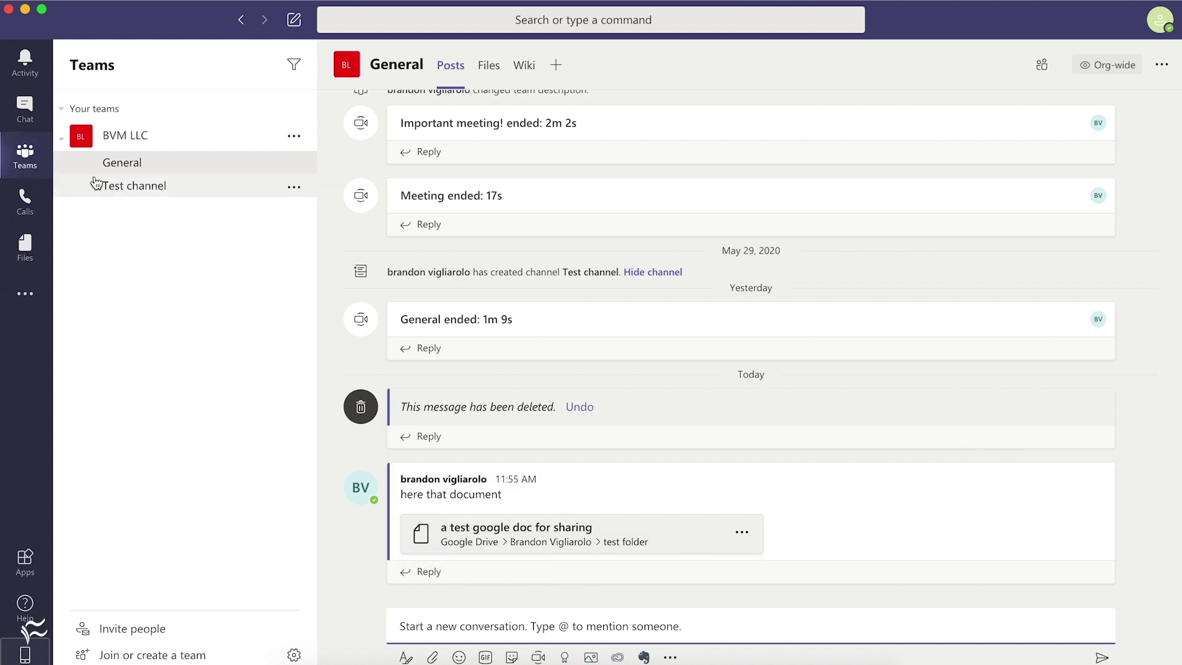
left_click(25, 250)
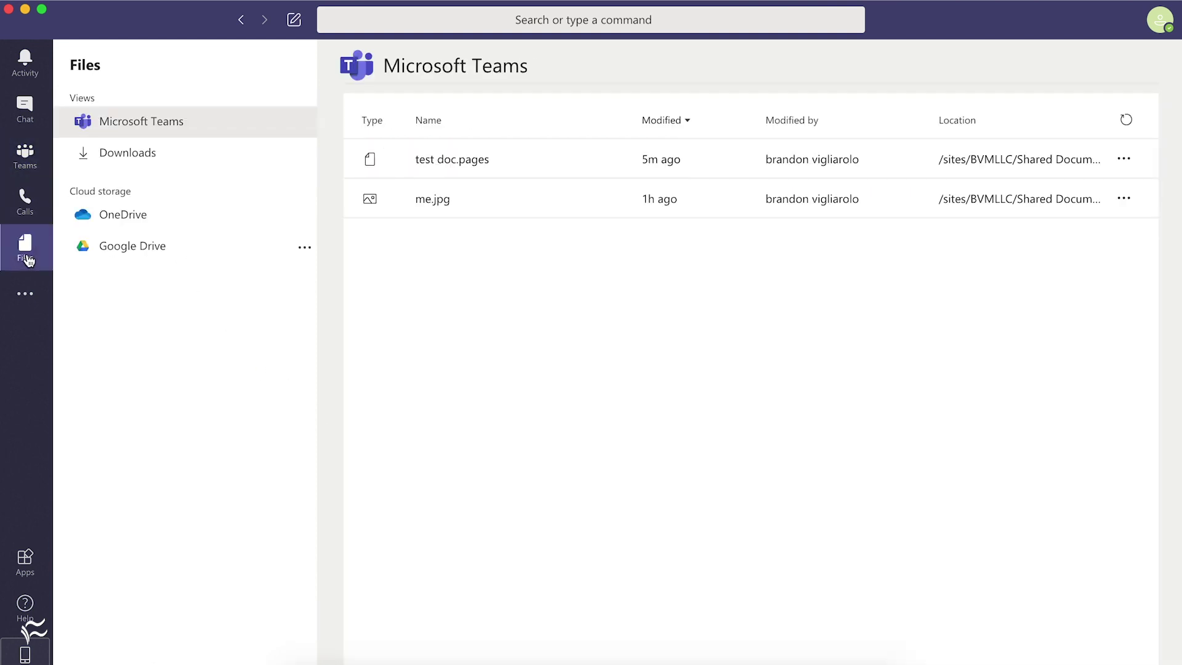
left_click(421, 170)
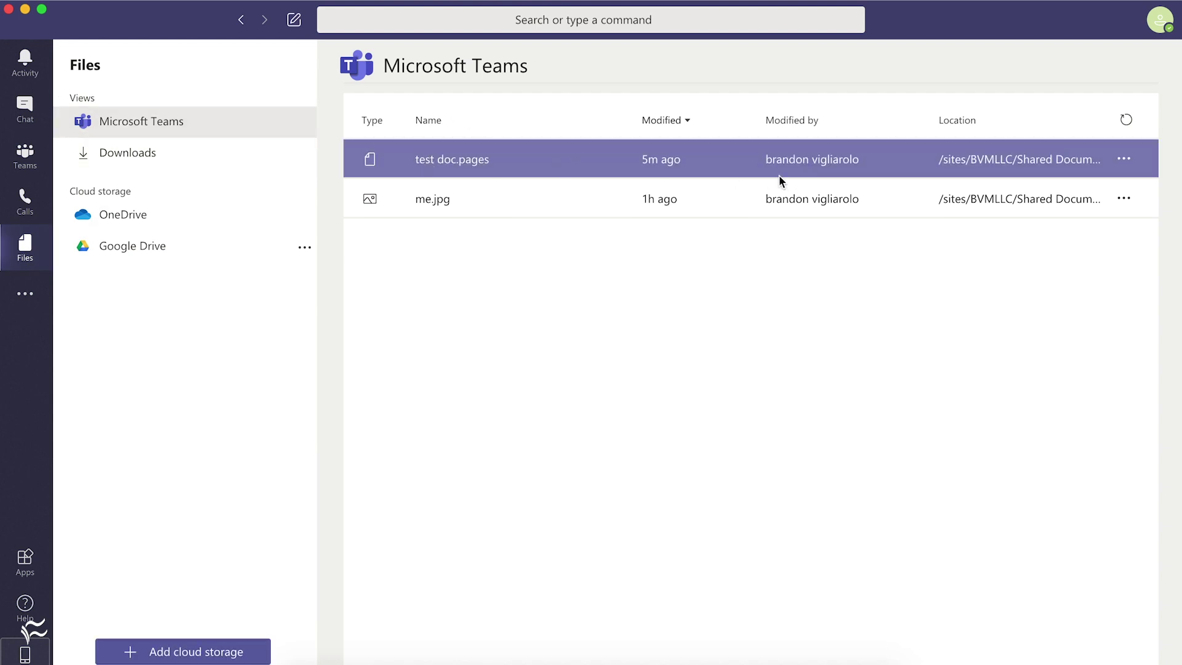
left_click(414, 205)
left_click(422, 159)
left_click(438, 204)
left_click(441, 222)
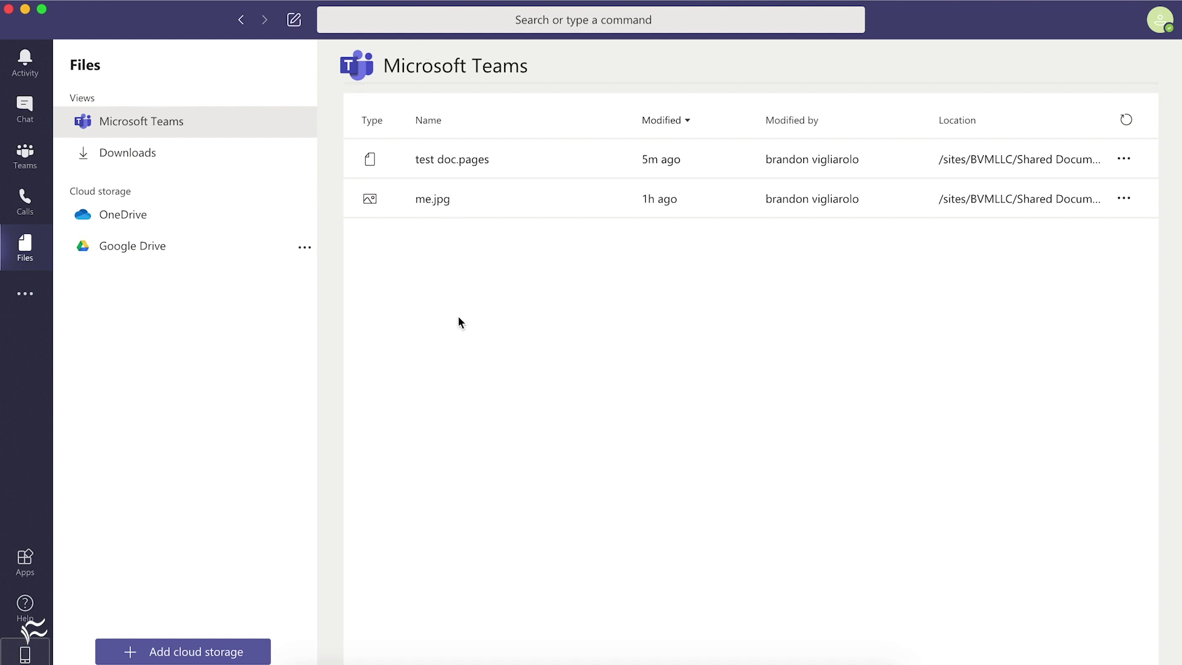
left_click(974, 159)
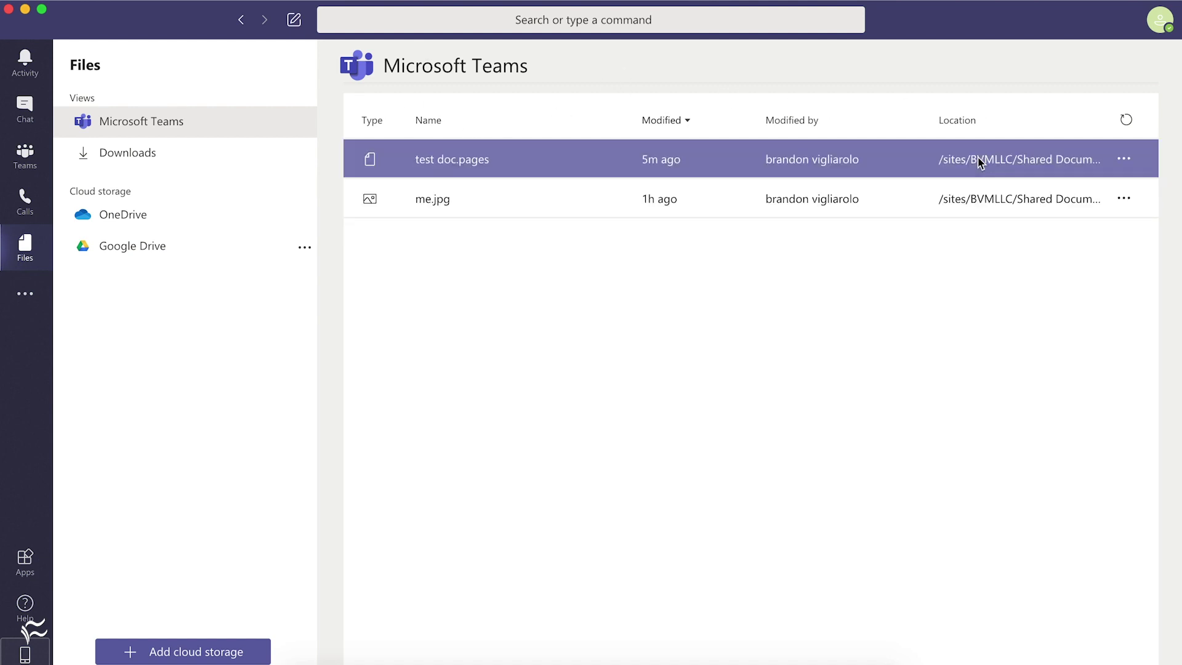
left_click(988, 210)
left_click(958, 175)
left_click(897, 190)
left_click(947, 173)
left_click(961, 184)
left_click(998, 175)
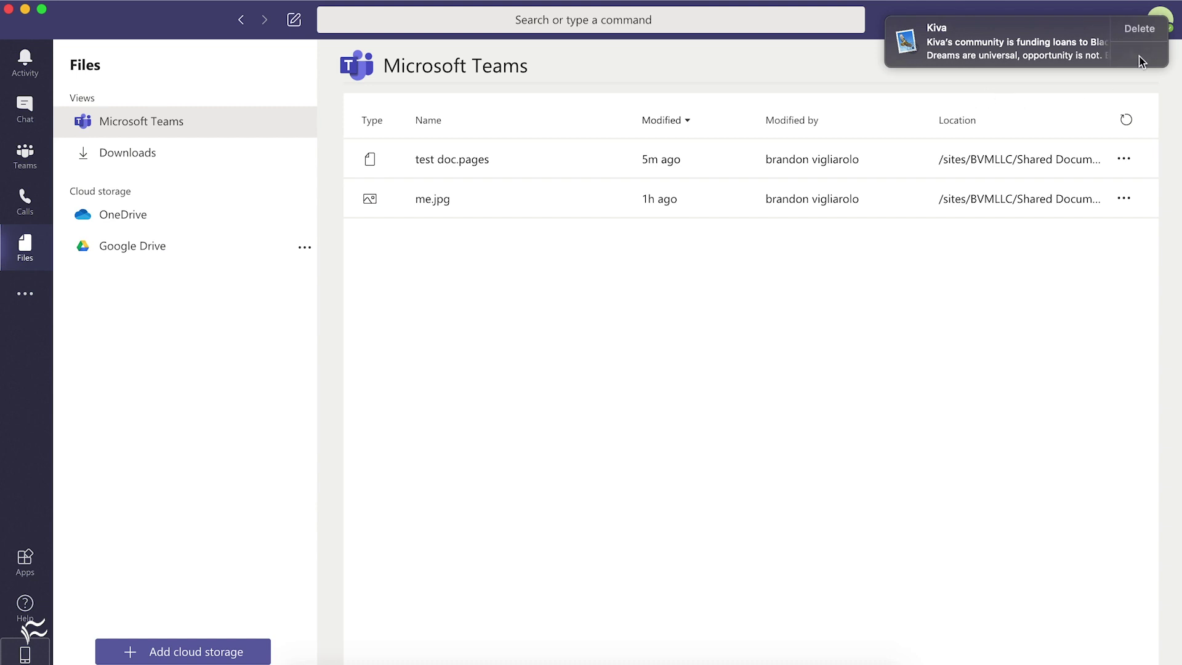
scroll(1136, 36, "right", 3)
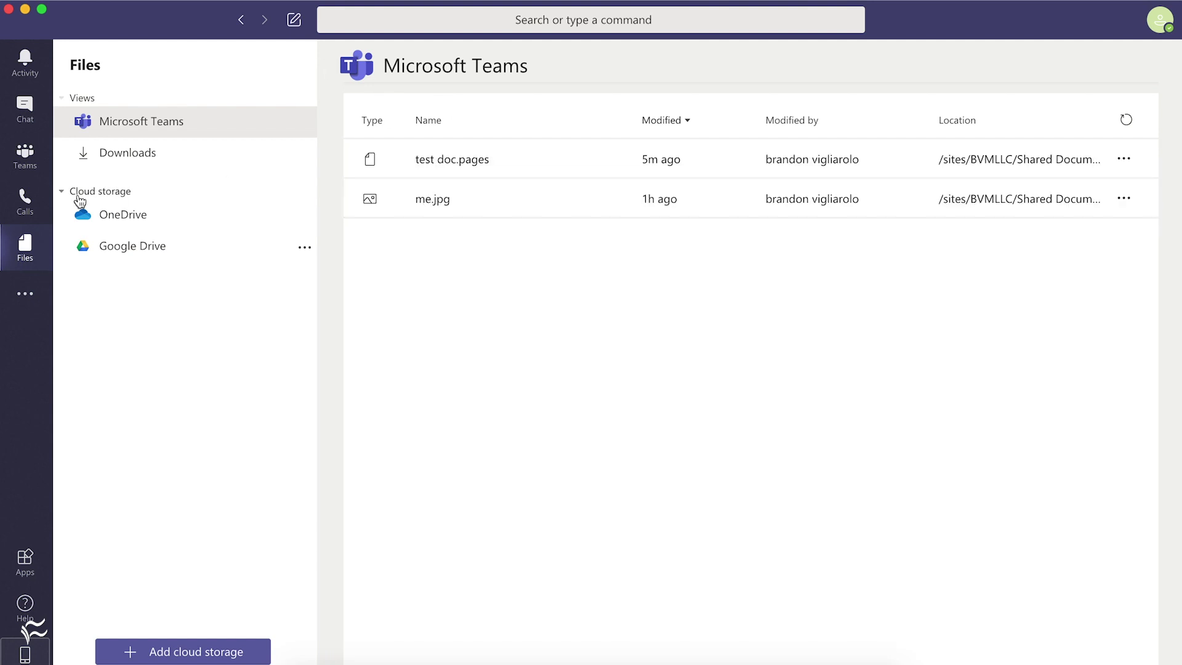
left_click(101, 153)
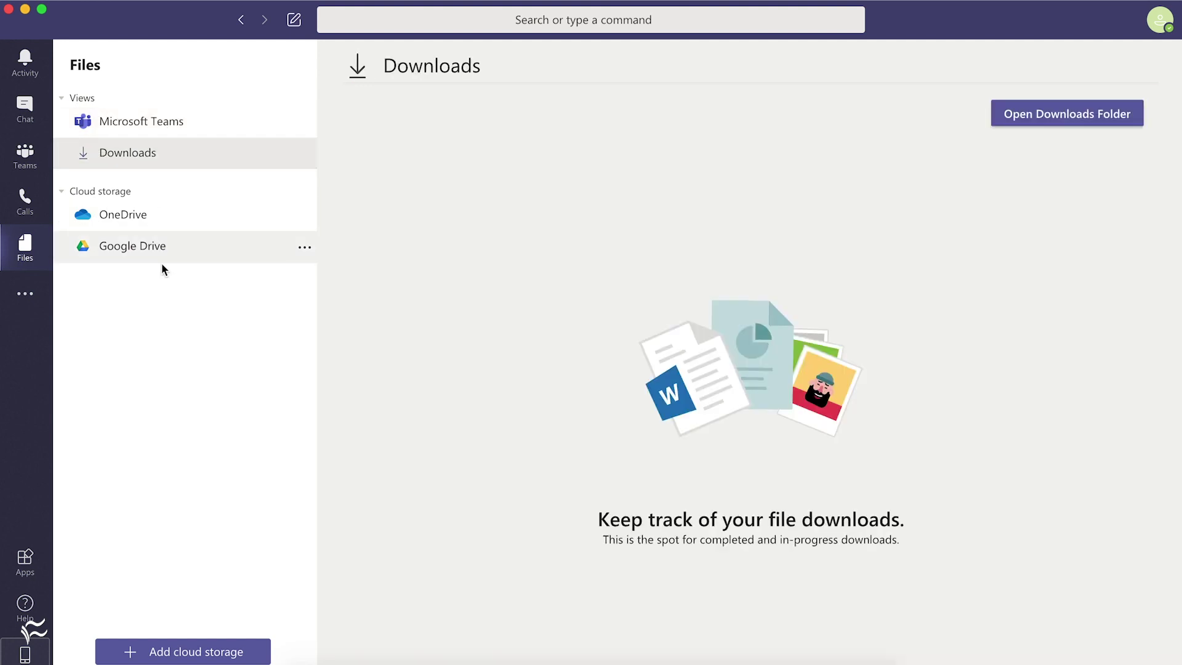
left_click(139, 241)
left_click(134, 223)
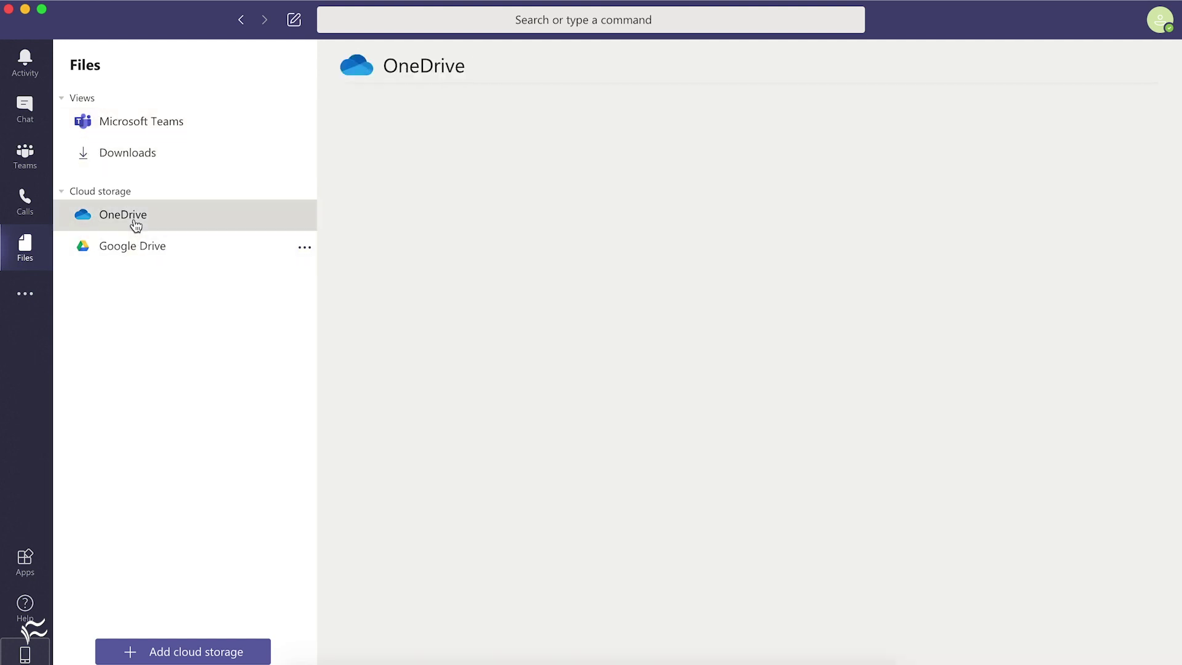
left_click(138, 253)
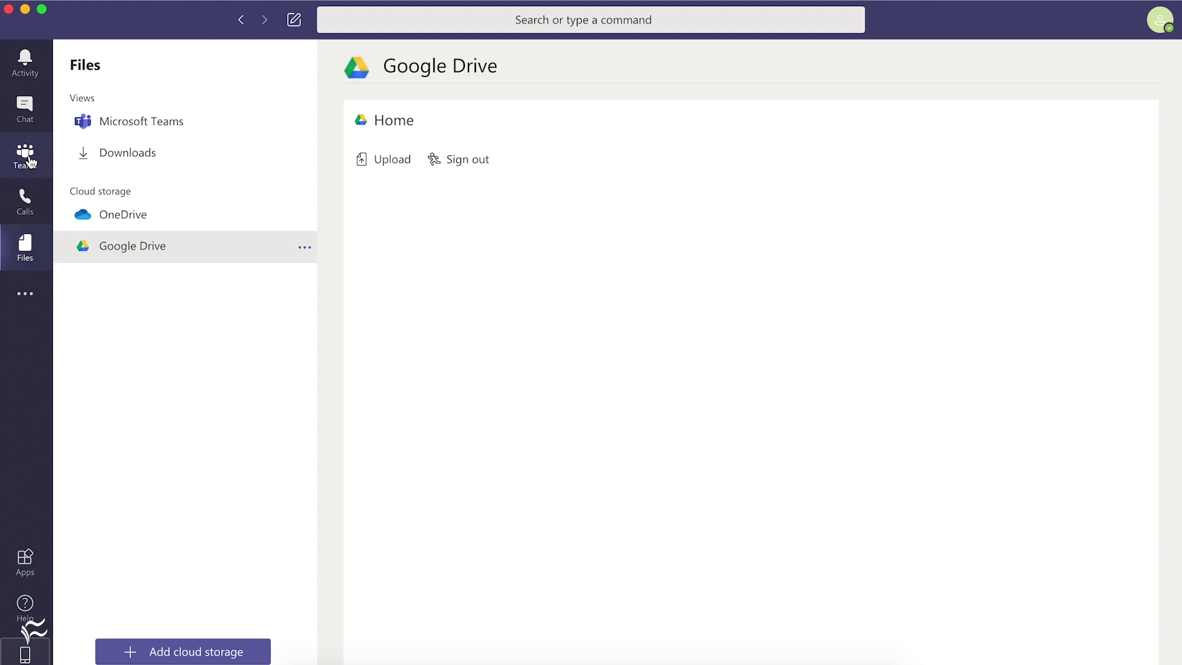
left_click(30, 162)
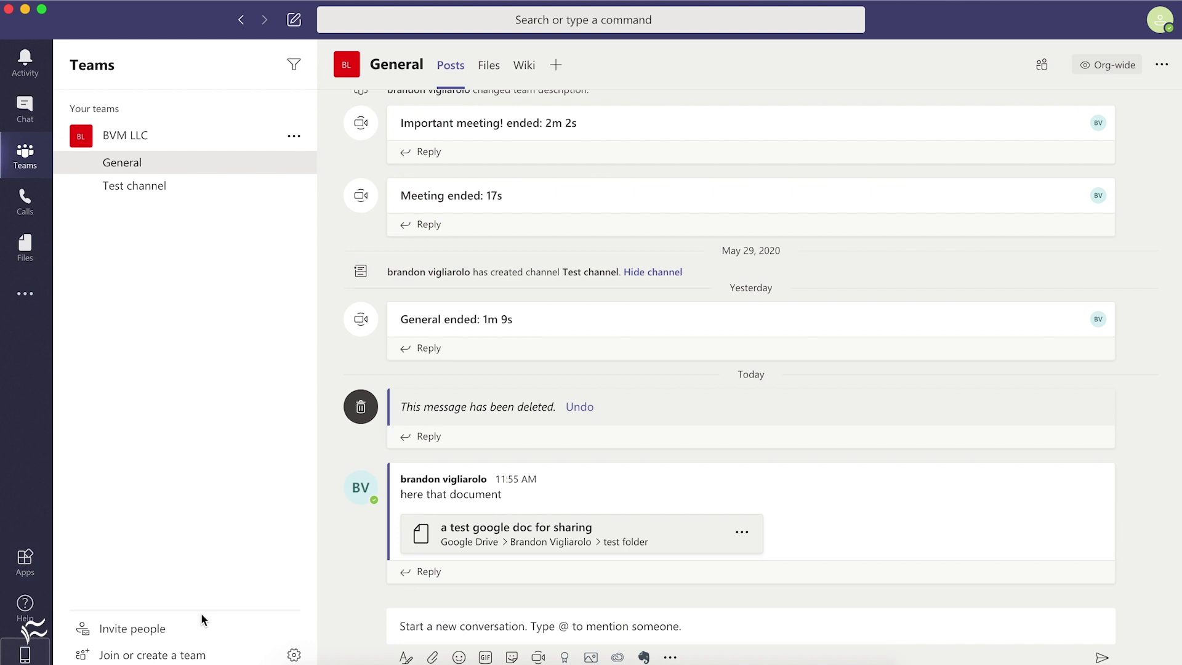
left_click(647, 658)
left_click(620, 658)
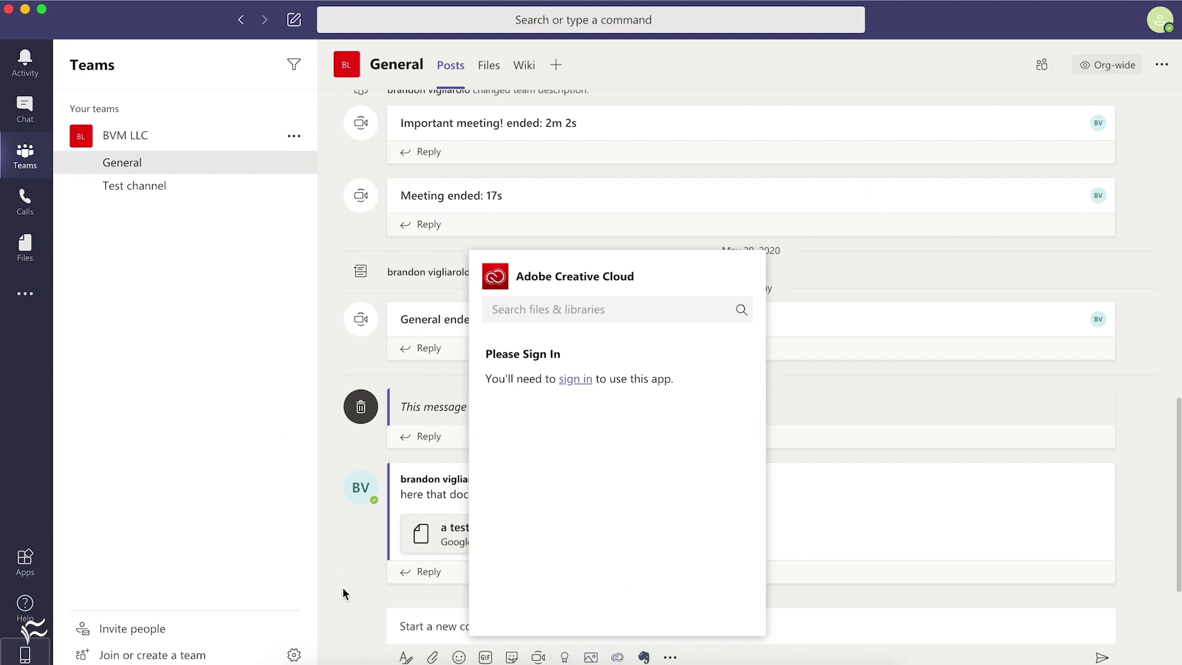
left_click(337, 653)
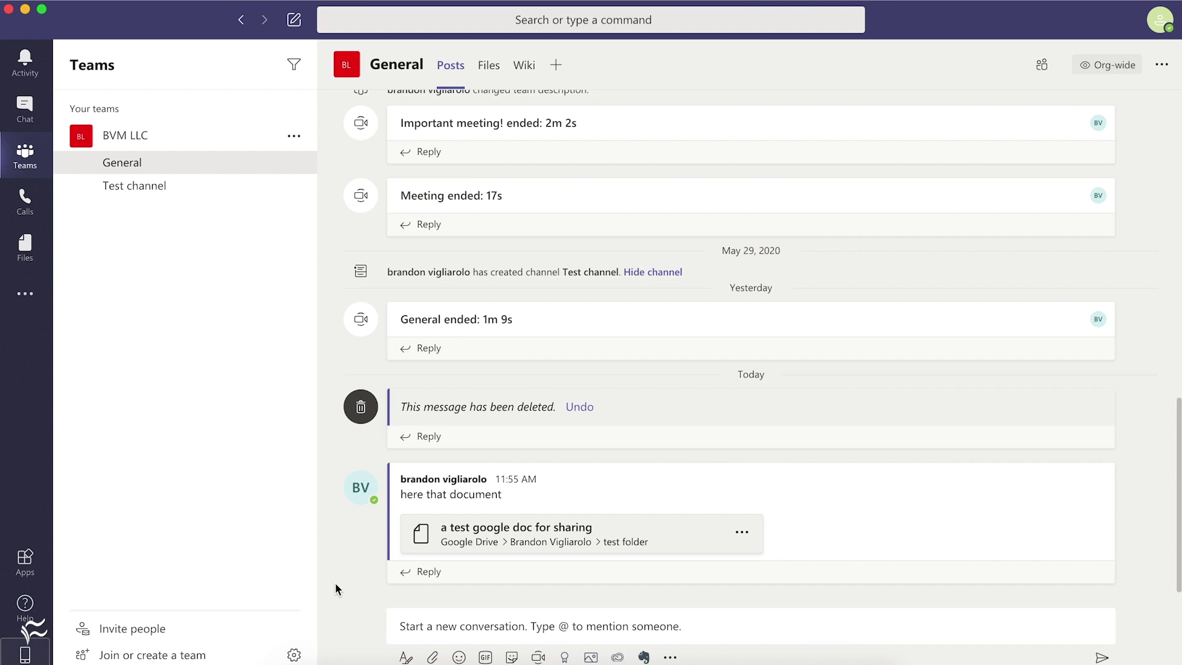